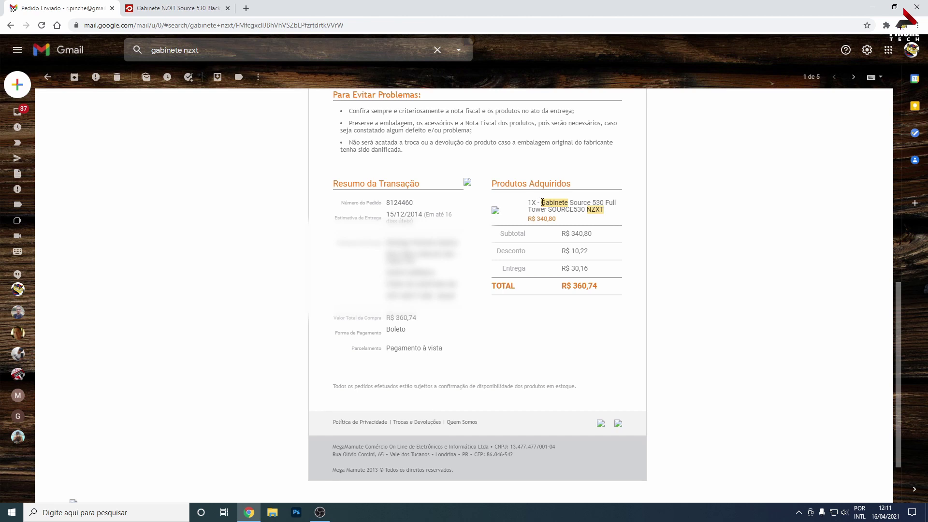
Examine the NZXT case order e-mail, highlighting the product name, the year of the delivery estimate and the order total.
{"action": "left_click_drag", "start_coordinate": [541, 202], "coordinate": [611, 213]}
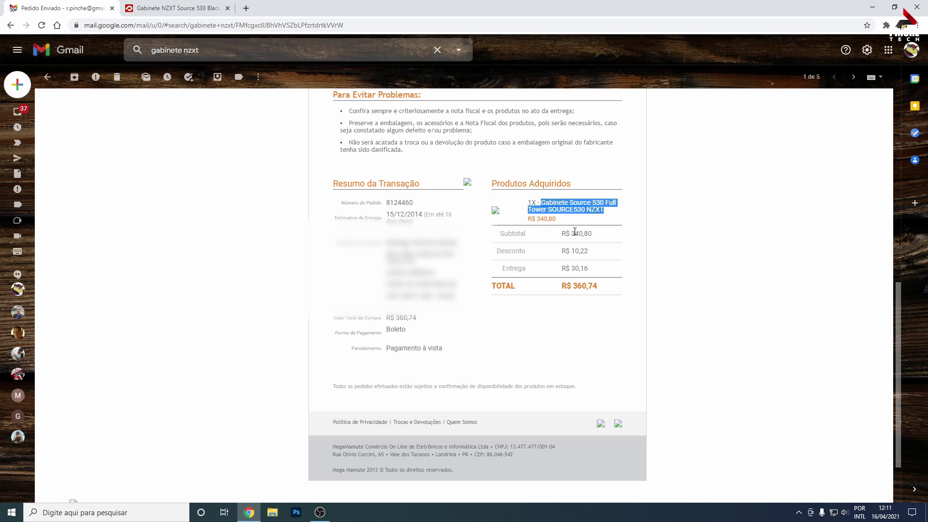
{"action": "left_click", "coordinate": [587, 218]}
{"action": "mouse_move", "coordinate": [605, 213]}
{"action": "left_mouse_down"}
{"action": "mouse_move", "coordinate": [567, 201]}
{"action": "mouse_move", "coordinate": [606, 201]}
{"action": "left_mouse_up"}
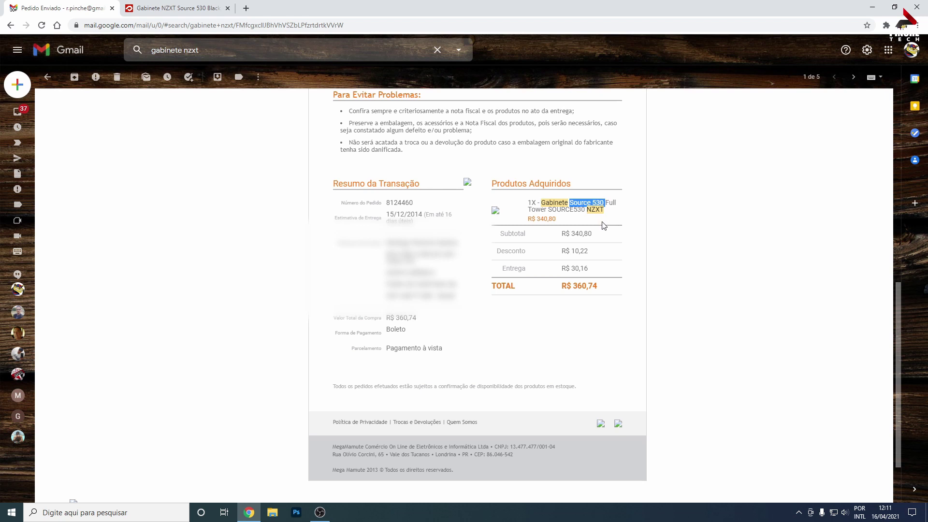
{"action": "left_click", "coordinate": [421, 214]}
{"action": "left_click_drag", "start_coordinate": [422, 214], "coordinate": [407, 214]}
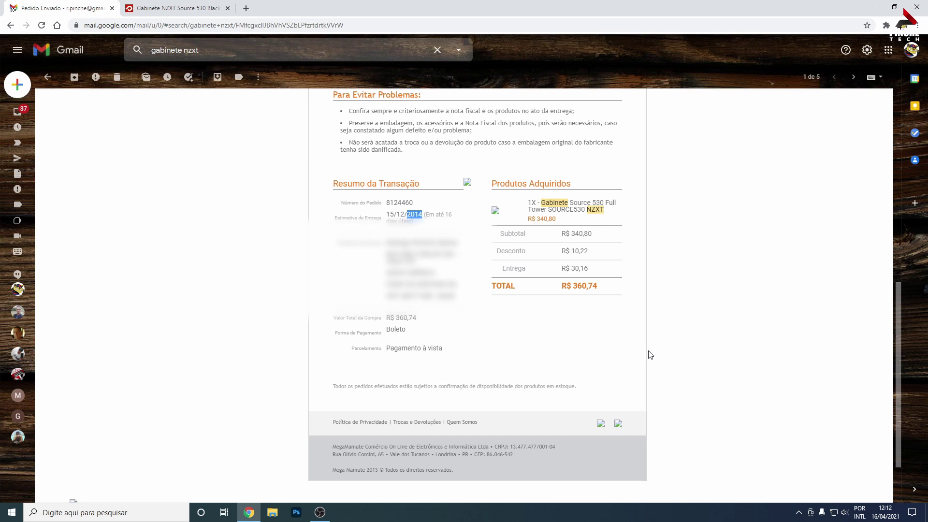
{"action": "left_click_drag", "start_coordinate": [604, 286], "coordinate": [566, 285]}
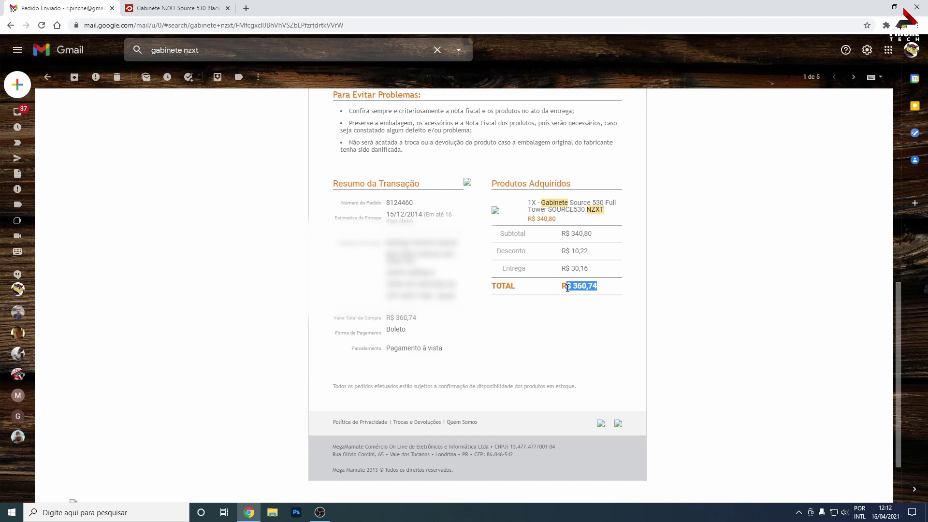
Switch to the Pichau page for the NZXT Source 530 case and look through its product photos and price.
{"action": "left_click", "coordinate": [174, 9]}
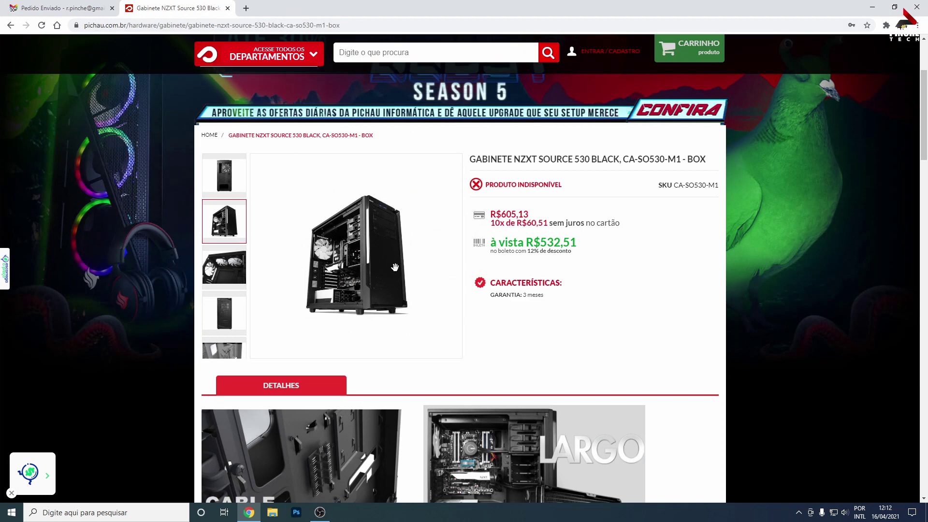
{"action": "scroll", "coordinate": [423, 333], "scroll_direction": "down", "scroll_amount": 2}
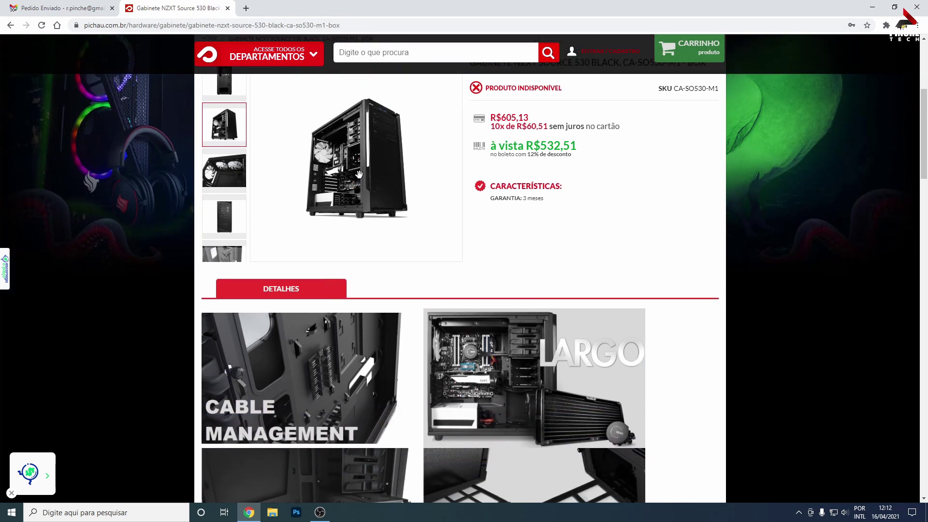
{"action": "scroll", "coordinate": [365, 260], "scroll_direction": "down", "scroll_amount": 1}
{"action": "scroll", "coordinate": [364, 260], "scroll_direction": "up", "scroll_amount": 3}
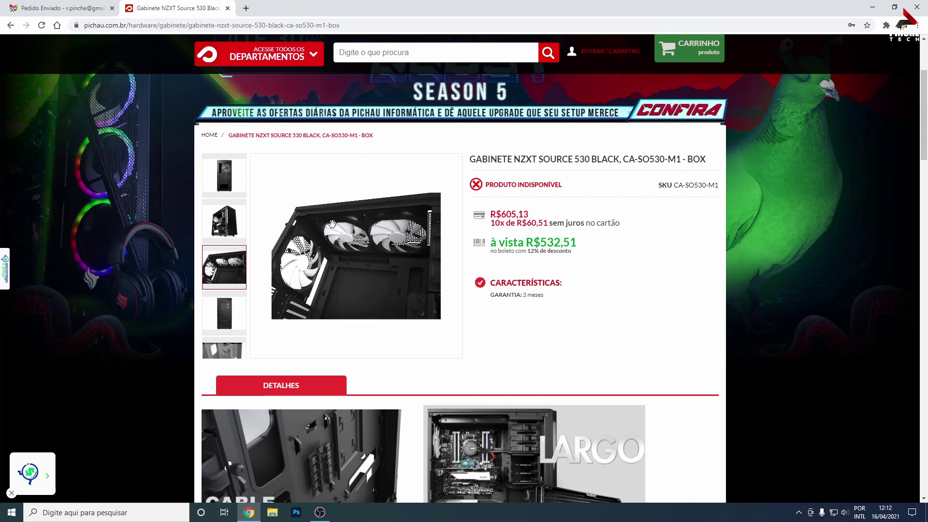
{"action": "scroll", "coordinate": [437, 285], "scroll_direction": "down", "scroll_amount": 1}
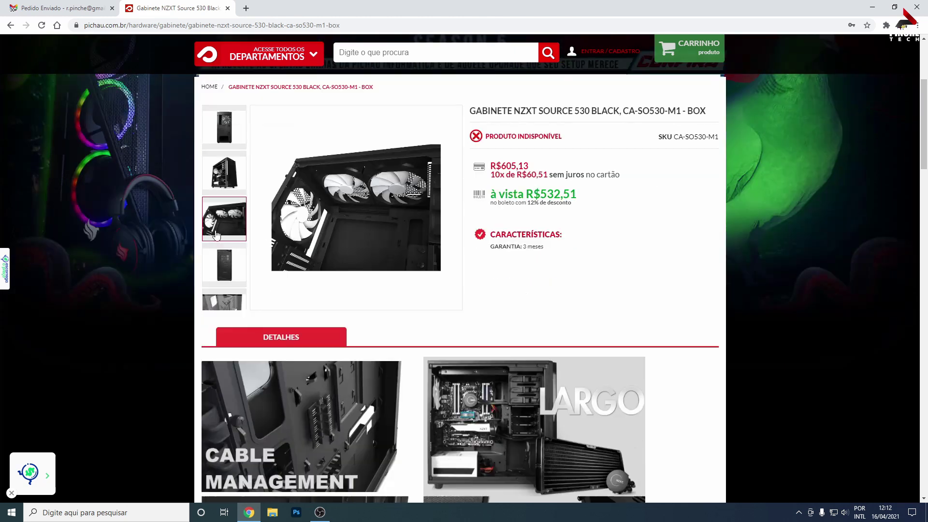
{"action": "left_click", "coordinate": [226, 261]}
{"action": "scroll", "coordinate": [233, 248], "scroll_direction": "down", "scroll_amount": 1}
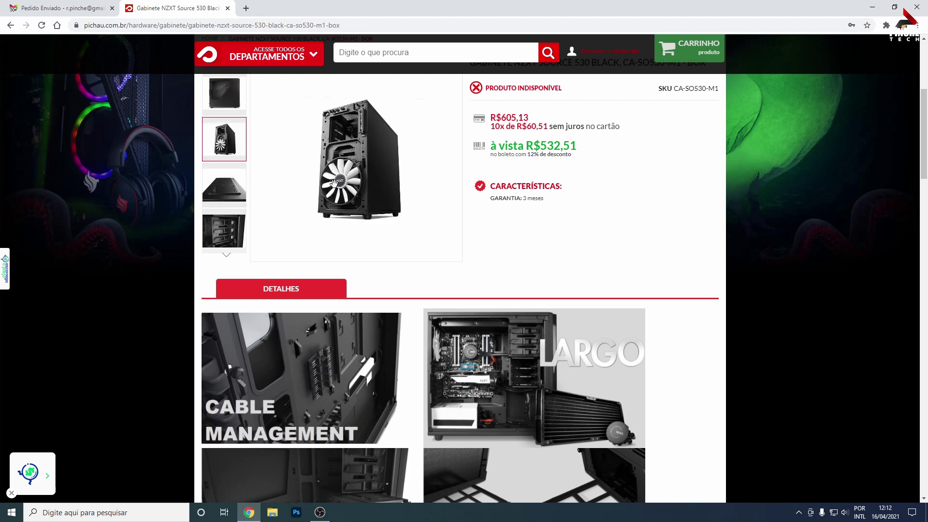
{"action": "scroll", "coordinate": [344, 152], "scroll_direction": "up", "scroll_amount": 5}
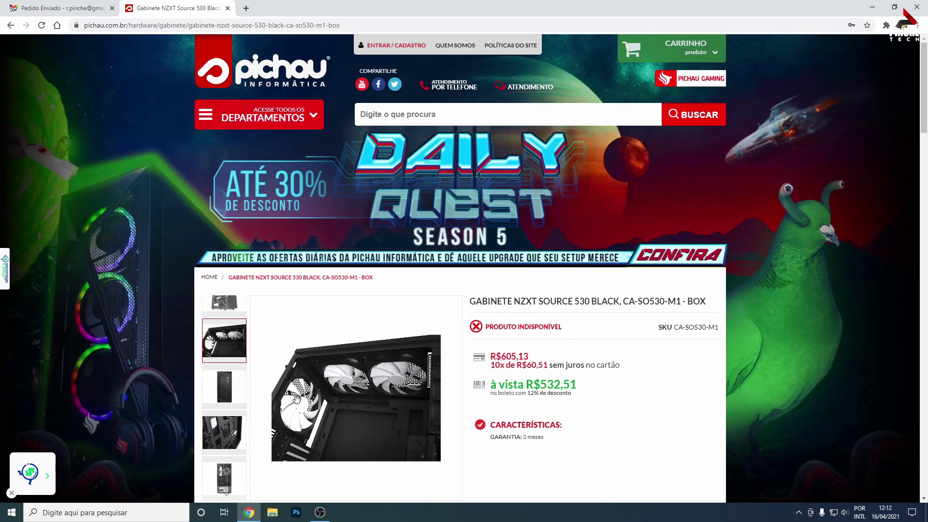
{"action": "scroll", "coordinate": [242, 316], "scroll_direction": "down", "scroll_amount": 5}
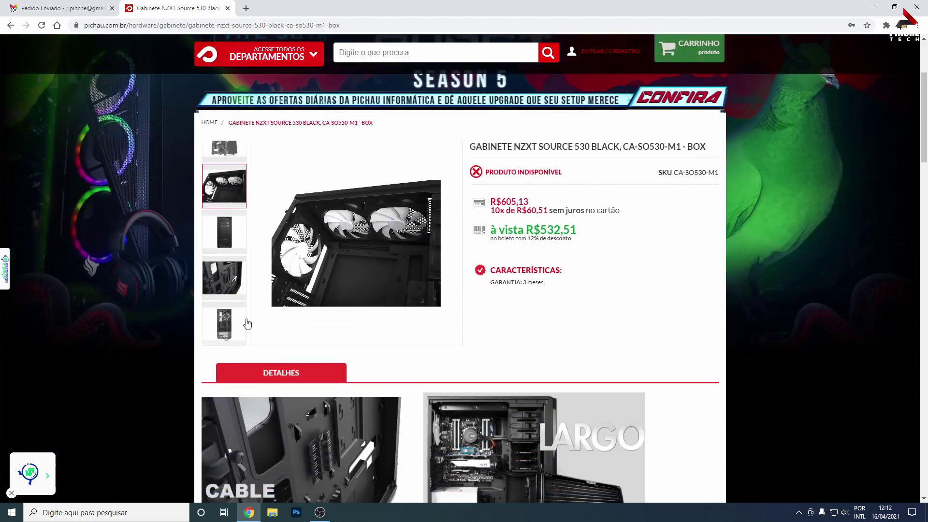
{"action": "left_click", "coordinate": [227, 238]}
{"action": "scroll", "coordinate": [227, 237], "scroll_direction": "down", "scroll_amount": 1}
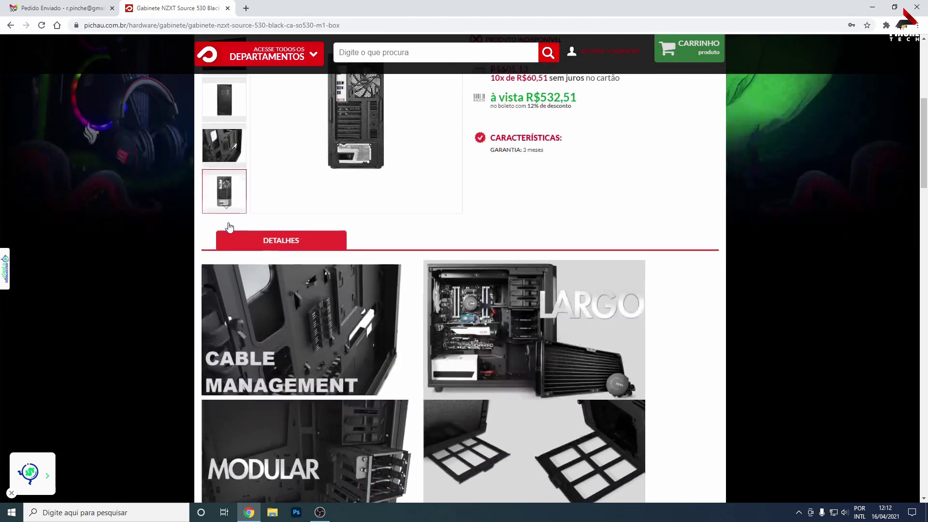
Examine the case's details section with the cable management, modular bay, radiator and fan filter pictures.
{"action": "scroll", "coordinate": [404, 306], "scroll_direction": "down", "scroll_amount": 1}
{"action": "scroll", "coordinate": [404, 307], "scroll_direction": "down", "scroll_amount": 3}
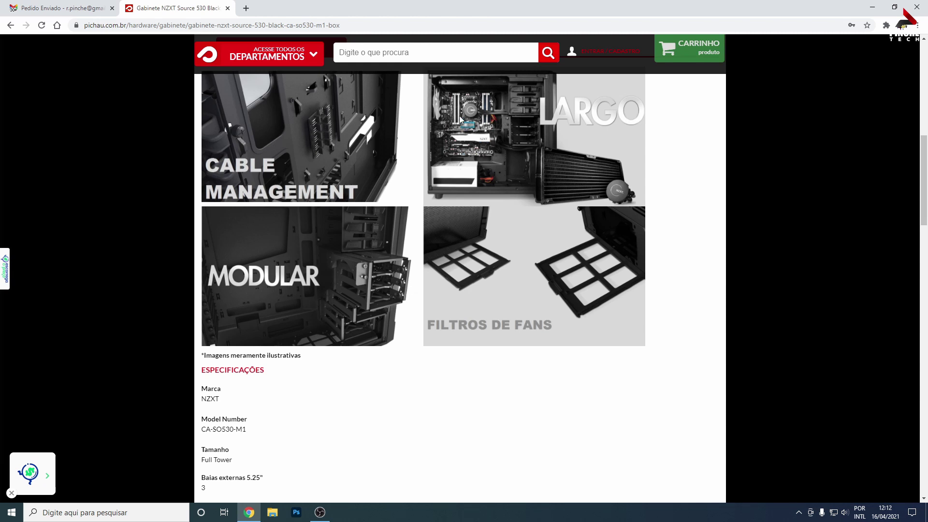
{"action": "scroll", "coordinate": [518, 284], "scroll_direction": "up", "scroll_amount": 2}
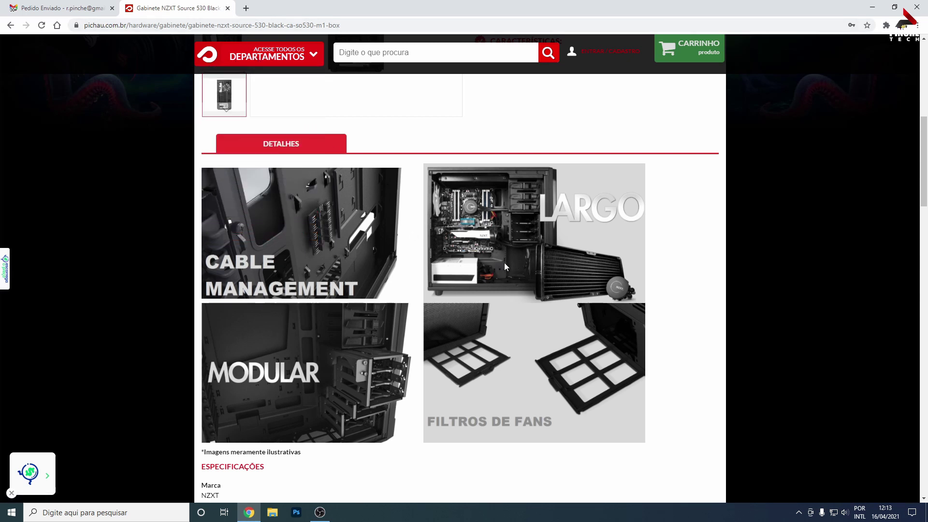
Leave the browser and compare the health and temperature of drives C:, D: and E: in CrystalDiskInfo, closing it when finished.
{"action": "left_click", "coordinate": [870, 9]}
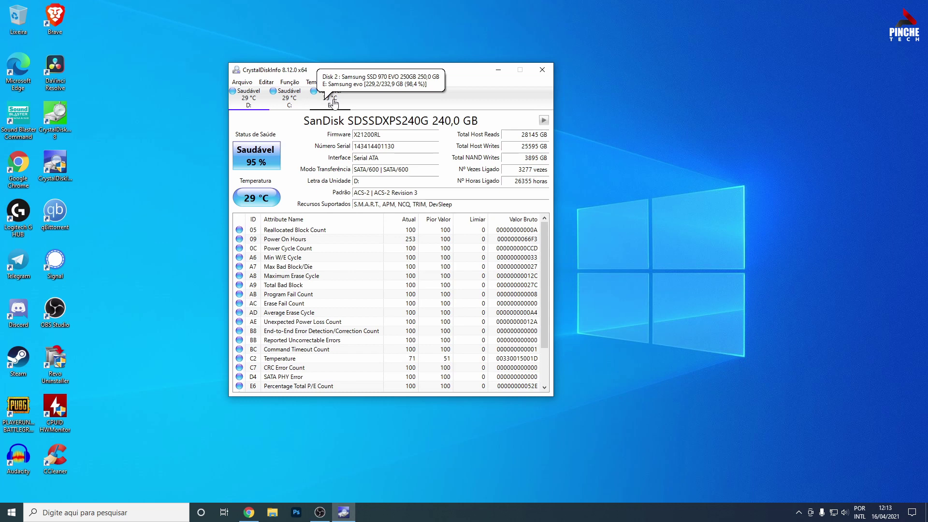
{"action": "left_click", "coordinate": [289, 99]}
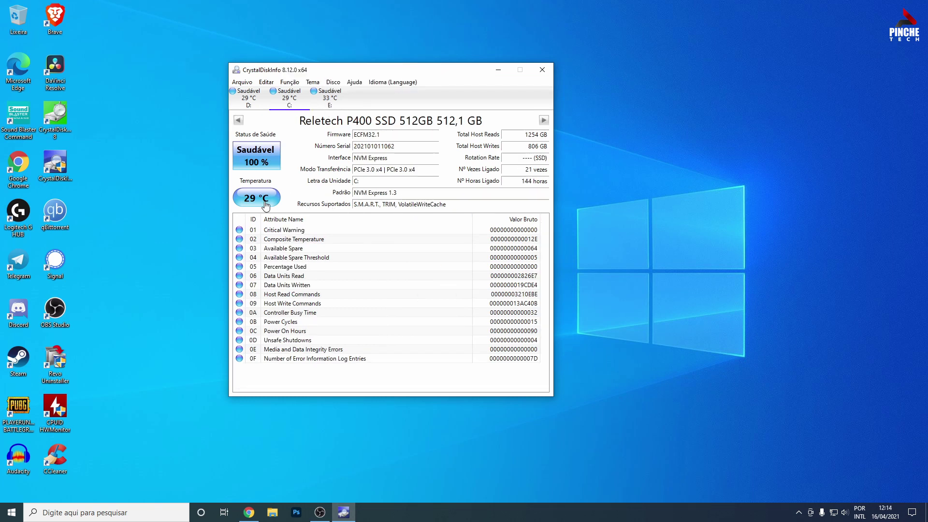
{"action": "left_click", "coordinate": [264, 105]}
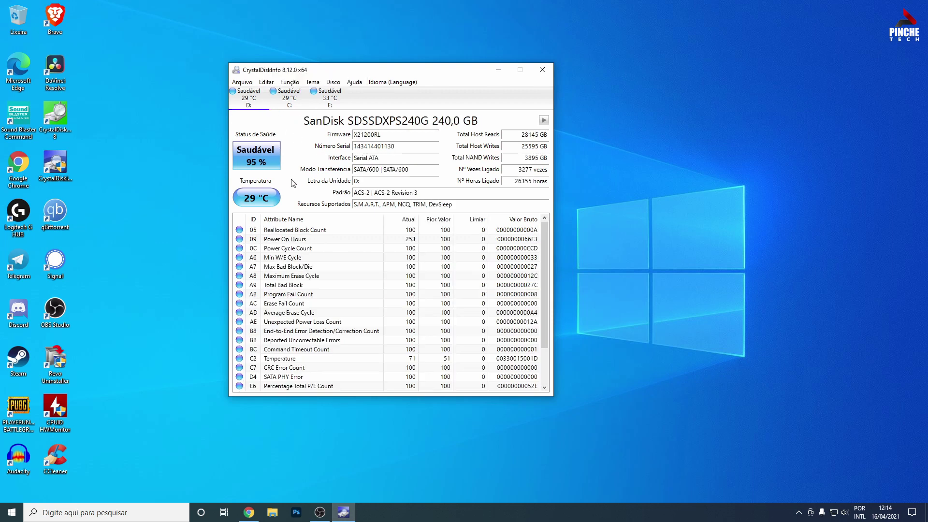
{"action": "left_click", "coordinate": [329, 100]}
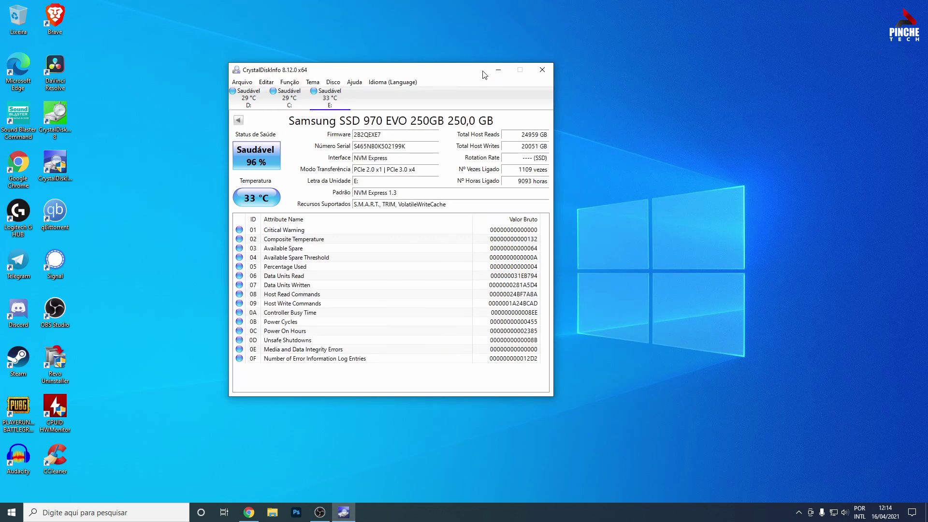
{"action": "left_click", "coordinate": [543, 71]}
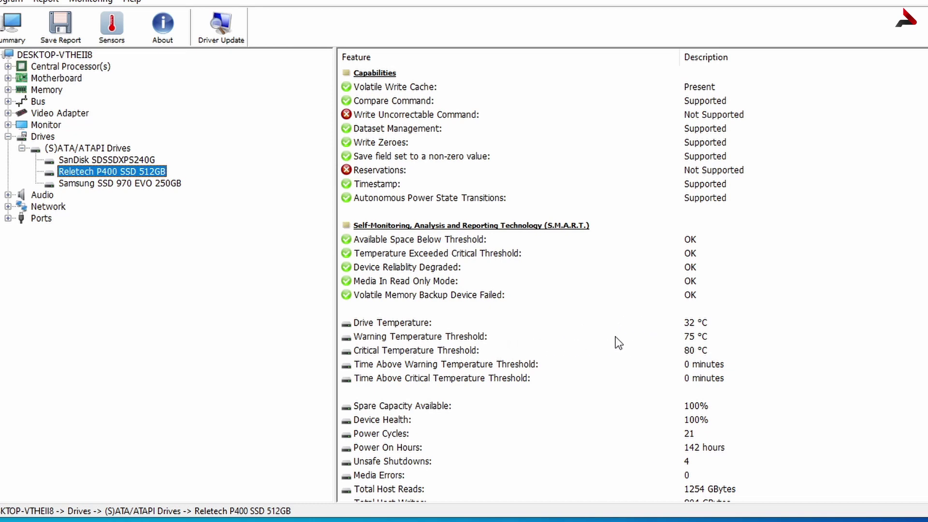
In the hardware information tool, compare the temperature thresholds and S.M.A.R.T. data of the Samsung 970 EVO and Reletech P400, and open the SanDisk drive.
{"action": "left_click", "coordinate": [121, 183]}
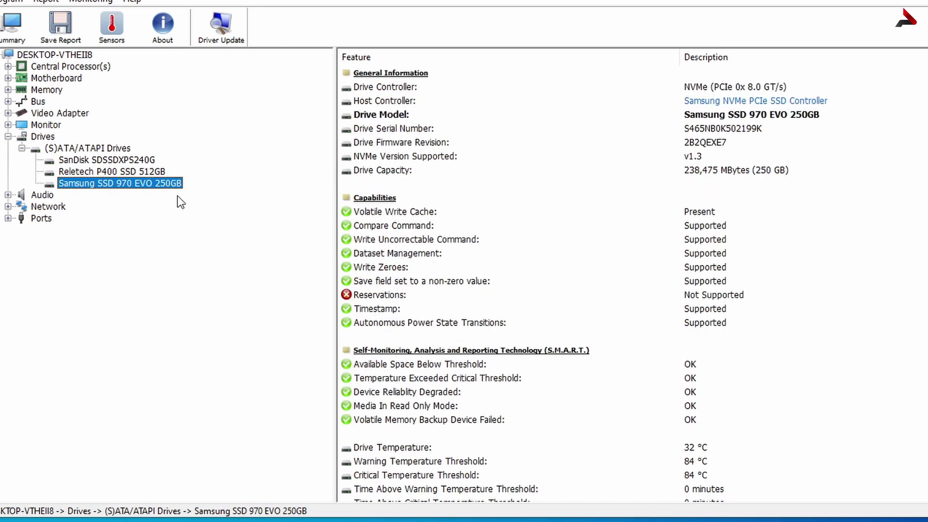
{"action": "left_click", "coordinate": [123, 172]}
{"action": "scroll", "coordinate": [663, 395], "scroll_direction": "down", "scroll_amount": 3}
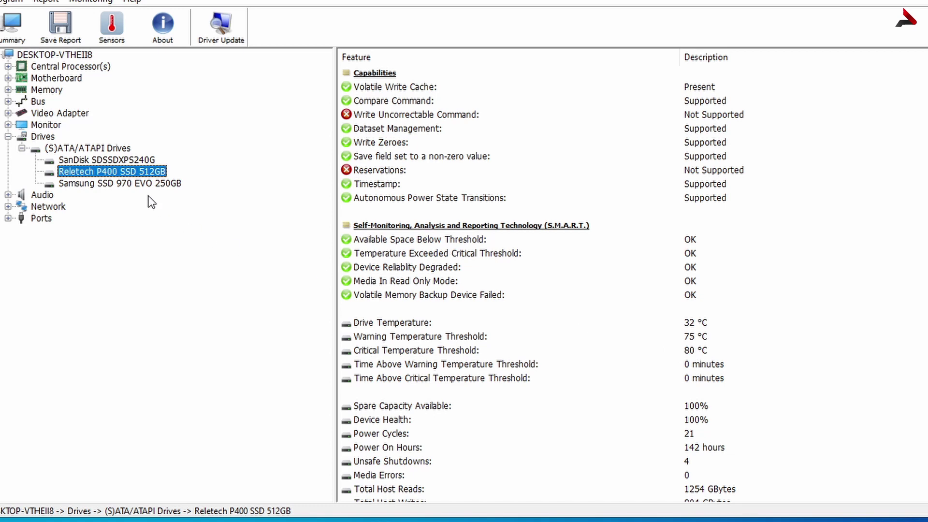
{"action": "left_click", "coordinate": [128, 184]}
{"action": "scroll", "coordinate": [637, 372], "scroll_direction": "down", "scroll_amount": 1}
{"action": "scroll", "coordinate": [644, 363], "scroll_direction": "down", "scroll_amount": 2}
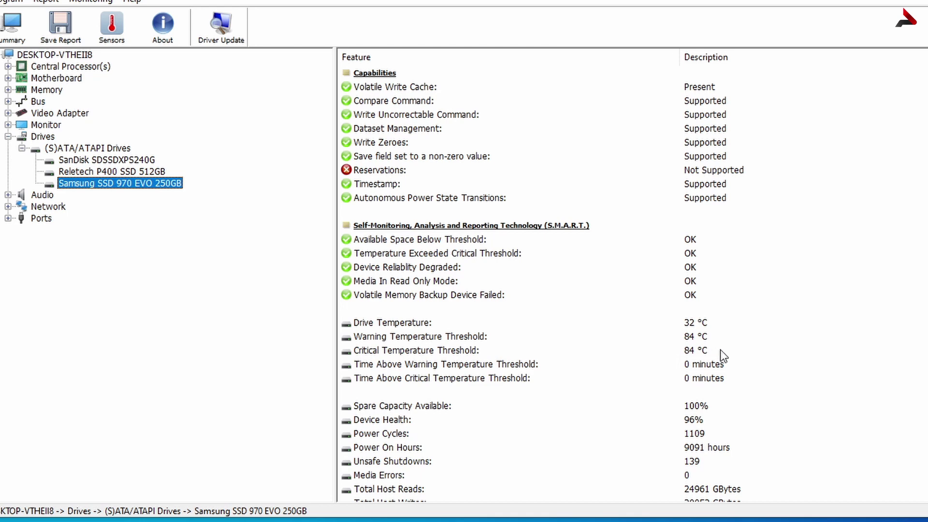
{"action": "left_click", "coordinate": [109, 160]}
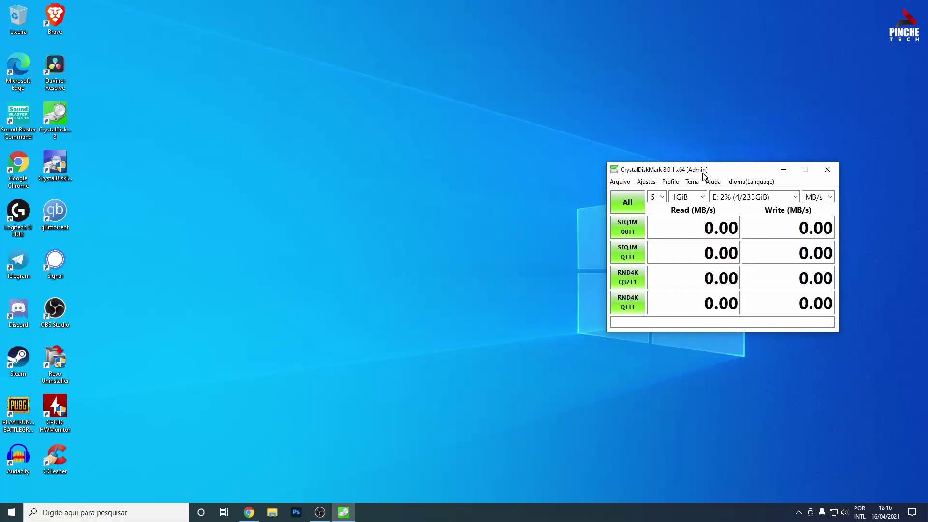
Move the CrystalDiskMark window aside, select drive C: and start all benchmark tests on it.
{"action": "left_click_drag", "start_coordinate": [704, 175], "coordinate": [709, 173]}
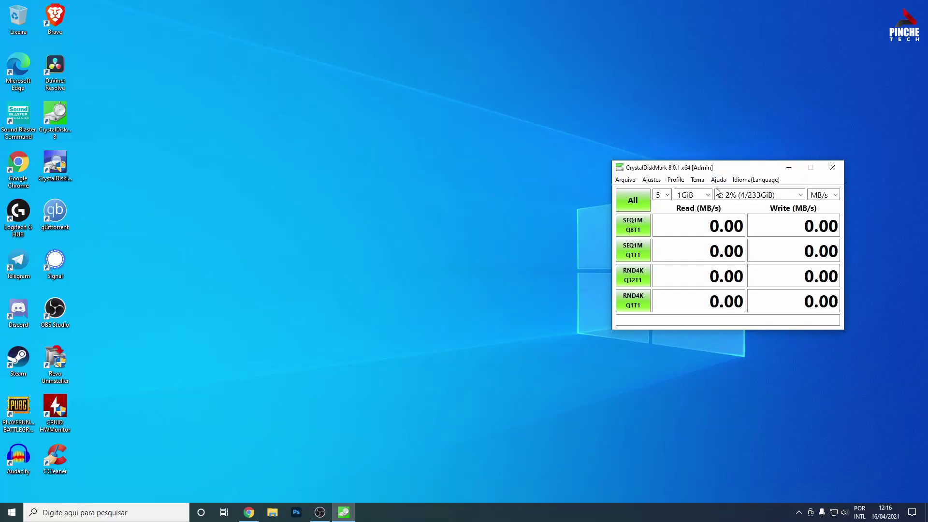
{"action": "left_click", "coordinate": [739, 195]}
{"action": "left_click", "coordinate": [762, 207]}
{"action": "left_click_drag", "start_coordinate": [730, 172], "coordinate": [793, 170]}
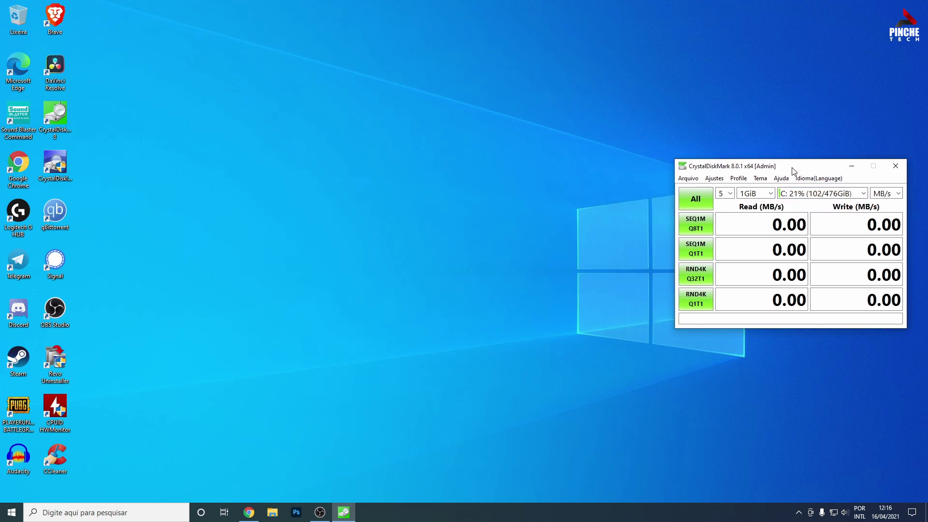
{"action": "left_click", "coordinate": [696, 201]}
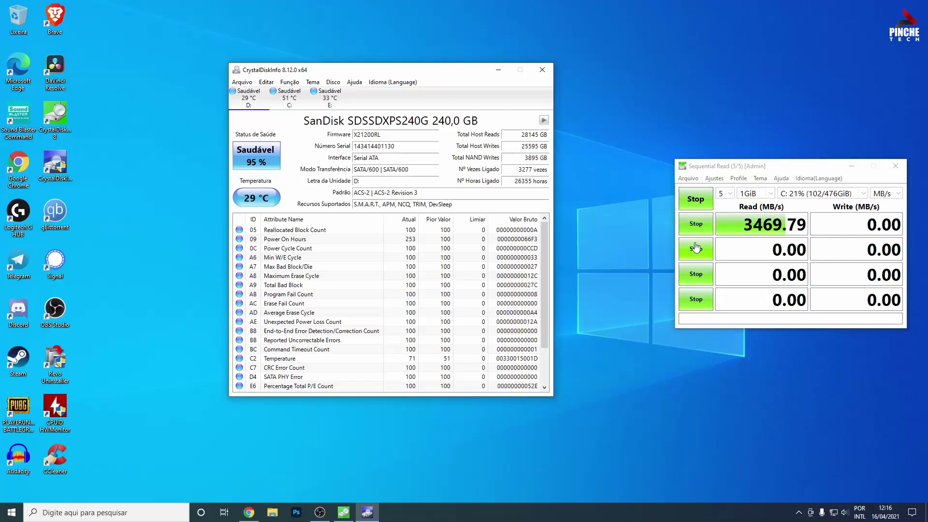
Check drive C:'s temperature in CrystalDiskInfo during the benchmark, stop the test and close CrystalDiskMark.
{"action": "left_click", "coordinate": [297, 106]}
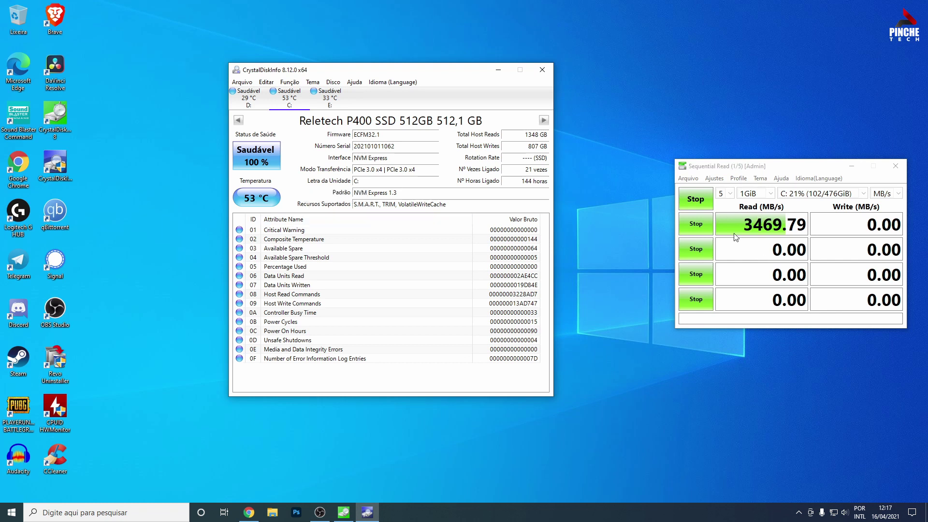
{"action": "left_click", "coordinate": [696, 203]}
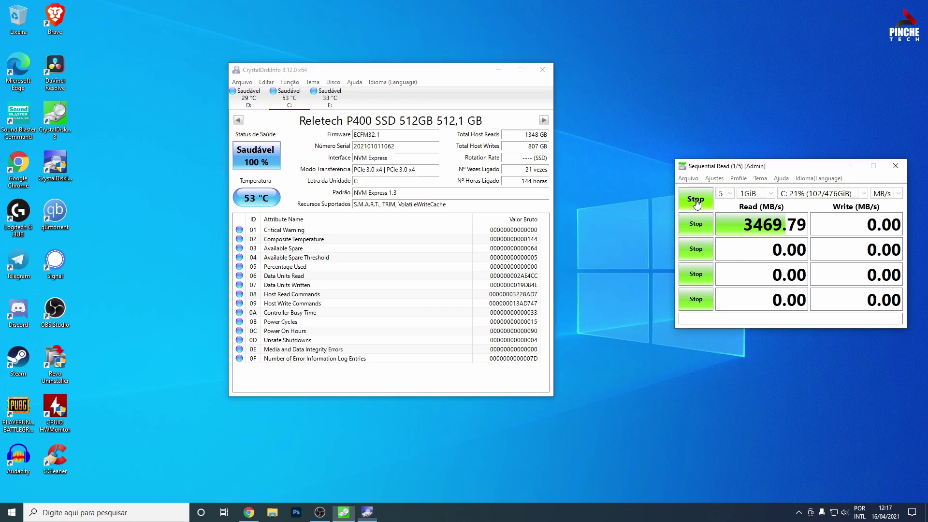
{"action": "left_click", "coordinate": [893, 169]}
Monitor the Reletech drive's cooldown in CrystalDiskInfo, switching repeatedly between drives D:, C: and E: to compare their temperatures.
{"action": "left_click", "coordinate": [264, 103]}
{"action": "left_click", "coordinate": [289, 97]}
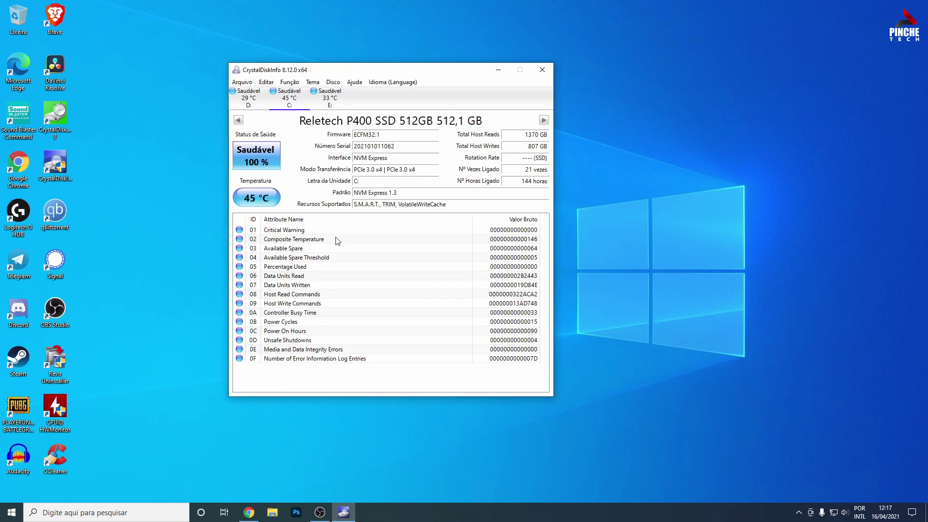
{"action": "left_click", "coordinate": [329, 99]}
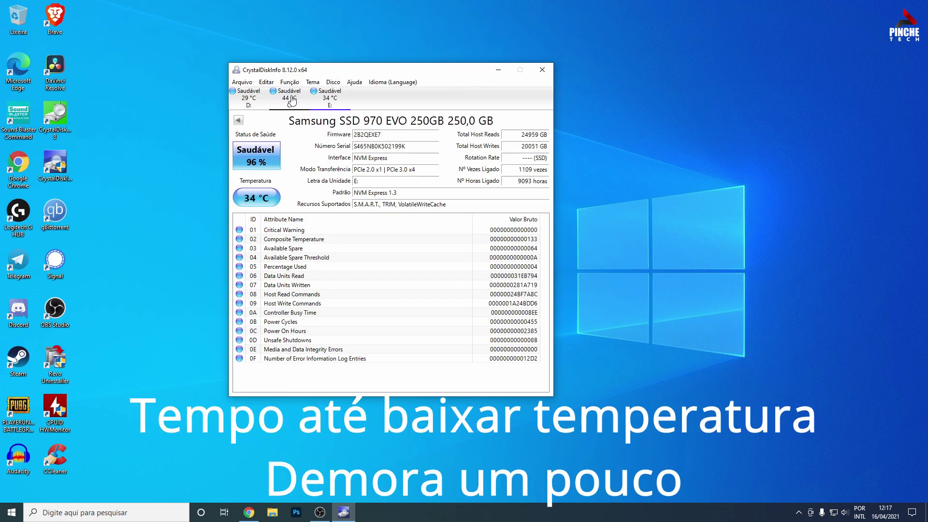
{"action": "left_click", "coordinate": [249, 99]}
{"action": "left_click", "coordinate": [329, 99]}
{"action": "left_click", "coordinate": [289, 99]}
{"action": "left_click", "coordinate": [329, 99]}
{"action": "left_click", "coordinate": [290, 99]}
{"action": "left_click", "coordinate": [248, 99]}
{"action": "left_click", "coordinate": [319, 102]}
{"action": "left_click", "coordinate": [248, 99]}
{"action": "left_click", "coordinate": [329, 99]}
{"action": "left_click", "coordinate": [248, 100]}
{"action": "left_click", "coordinate": [290, 103]}
{"action": "key", "text": "Left"}
{"action": "key", "text": "Right"}
{"action": "key", "text": "Right"}
{"action": "key", "text": "Left"}
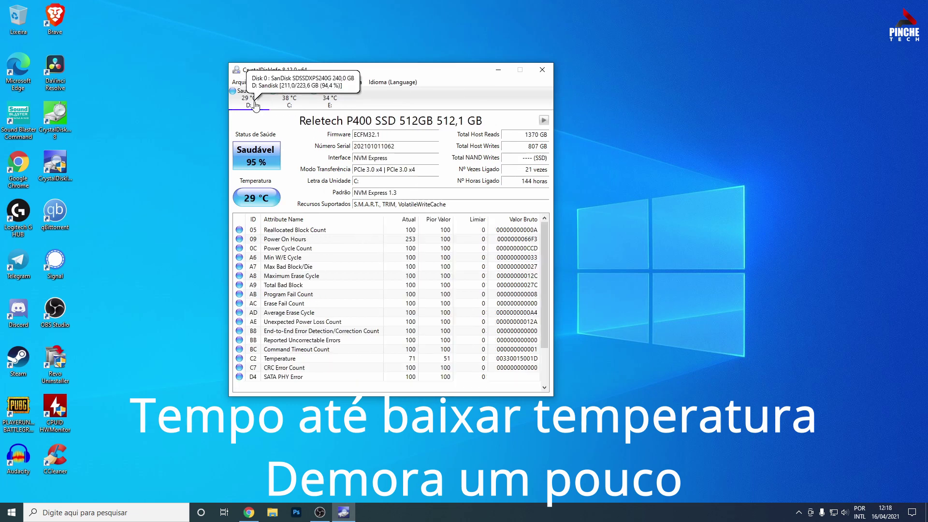
{"action": "left_click", "coordinate": [334, 102]}
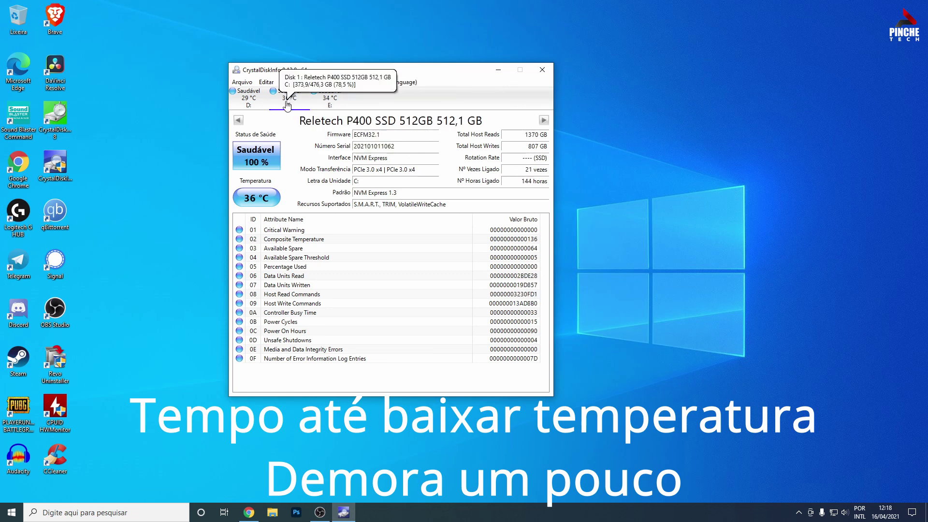
{"action": "left_click", "coordinate": [256, 105]}
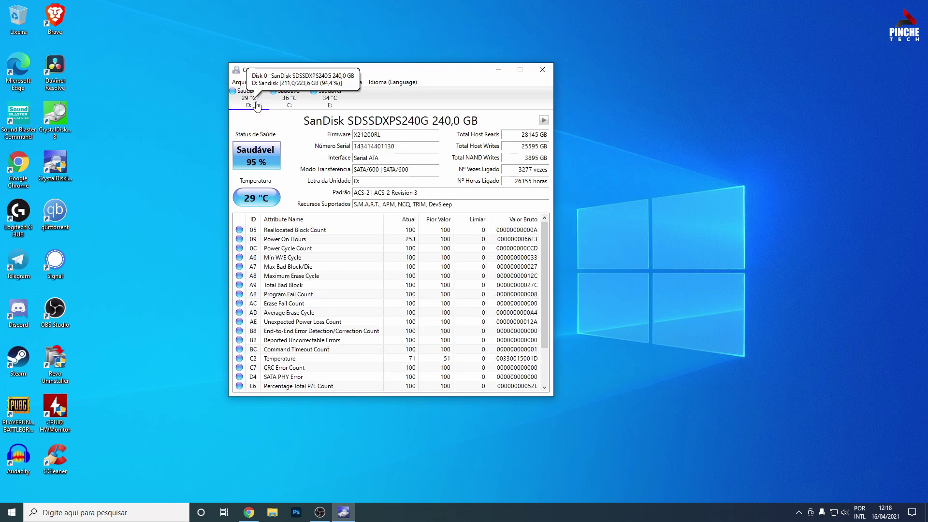
{"action": "left_click", "coordinate": [293, 101]}
{"action": "left_click", "coordinate": [296, 102]}
{"action": "left_click", "coordinate": [257, 106]}
{"action": "left_click", "coordinate": [292, 103]}
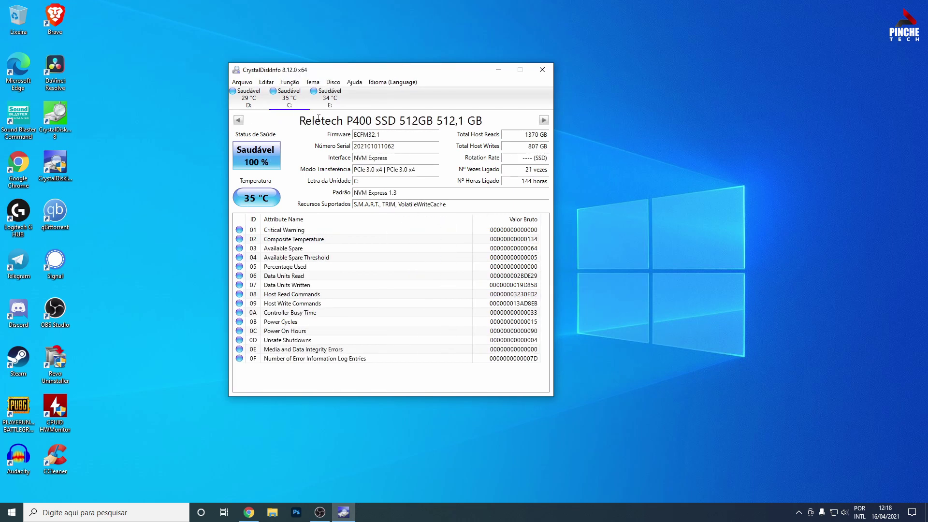
{"action": "left_click", "coordinate": [326, 101]}
{"action": "left_click", "coordinate": [289, 101]}
{"action": "left_click", "coordinate": [252, 102]}
{"action": "left_click", "coordinate": [289, 103]}
{"action": "left_click", "coordinate": [326, 103]}
{"action": "left_click", "coordinate": [289, 103]}
{"action": "left_click", "coordinate": [250, 101]}
{"action": "left_click", "coordinate": [289, 101]}
{"action": "left_click", "coordinate": [321, 103]}
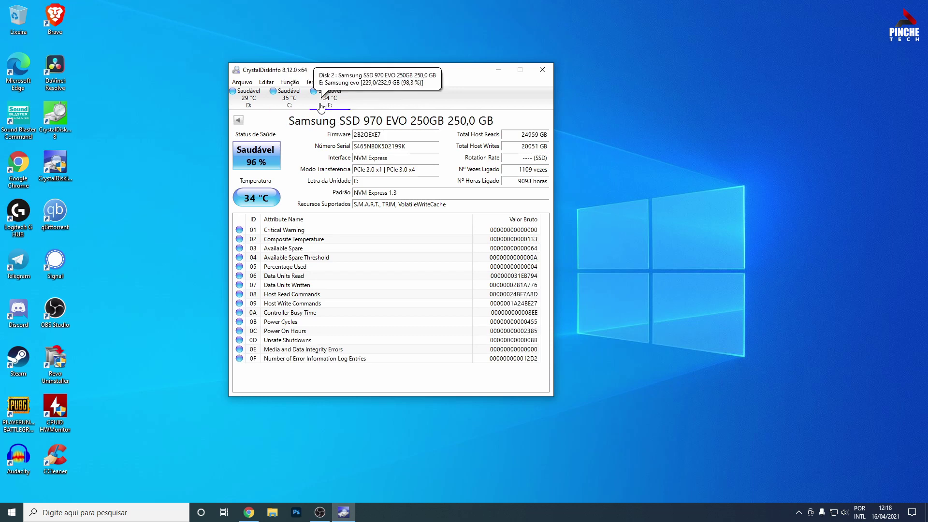
{"action": "left_click", "coordinate": [298, 108]}
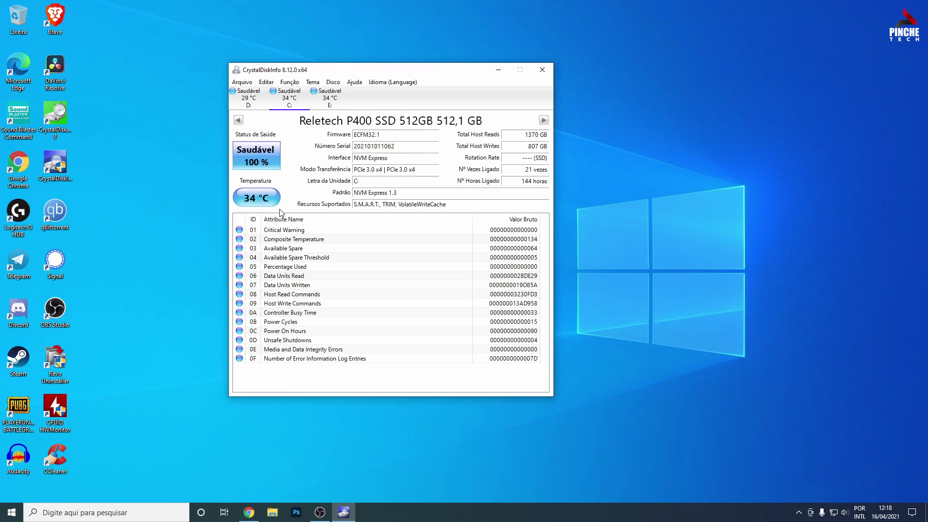
{"action": "left_click", "coordinate": [251, 99]}
{"action": "left_click", "coordinate": [285, 100]}
{"action": "left_click", "coordinate": [329, 101]}
{"action": "left_click", "coordinate": [285, 100]}
{"action": "left_click", "coordinate": [248, 99]}
{"action": "left_click", "coordinate": [289, 99]}
{"action": "left_click", "coordinate": [329, 99]}
{"action": "left_click", "coordinate": [290, 99]}
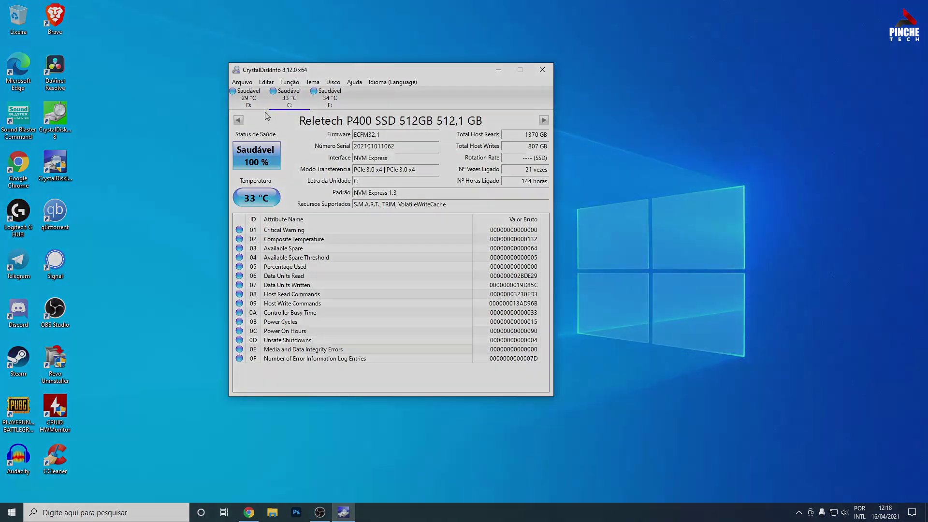
{"action": "left_click", "coordinate": [266, 102]}
{"action": "left_click", "coordinate": [288, 101]}
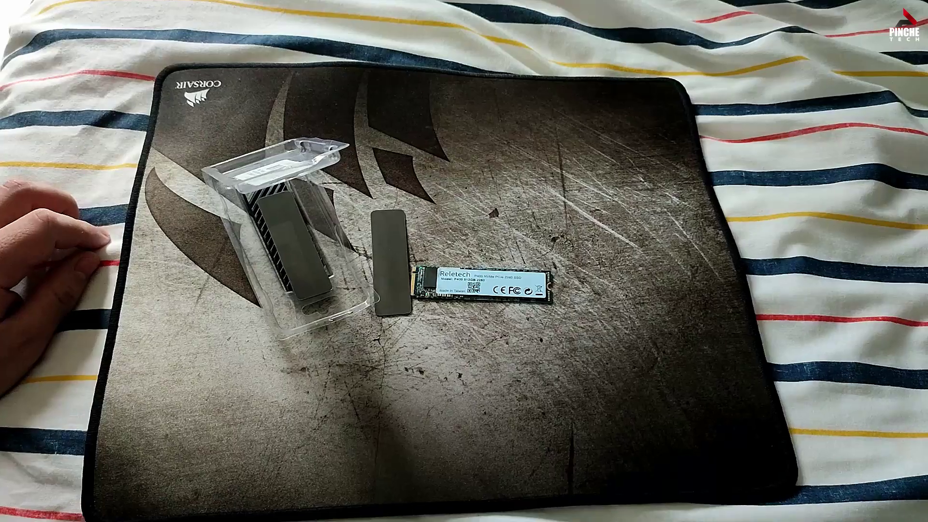